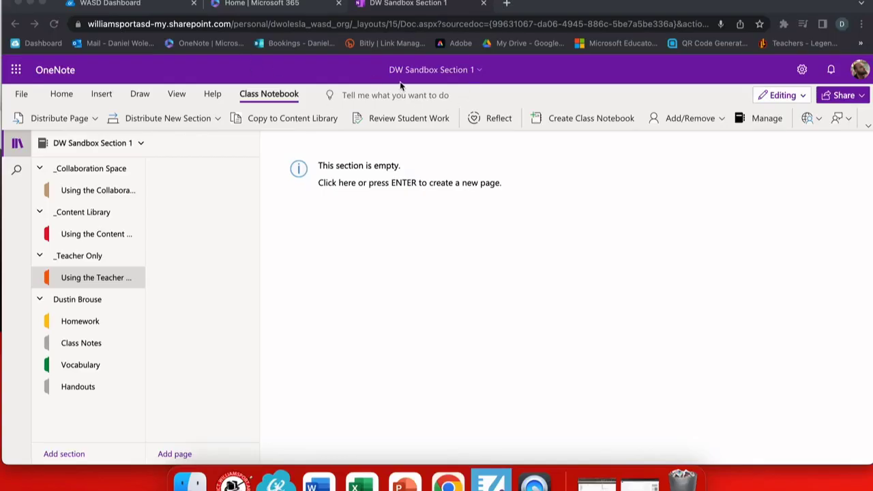
Add a page titled "Math Support" to the section under _Teacher Only
click(176, 454)
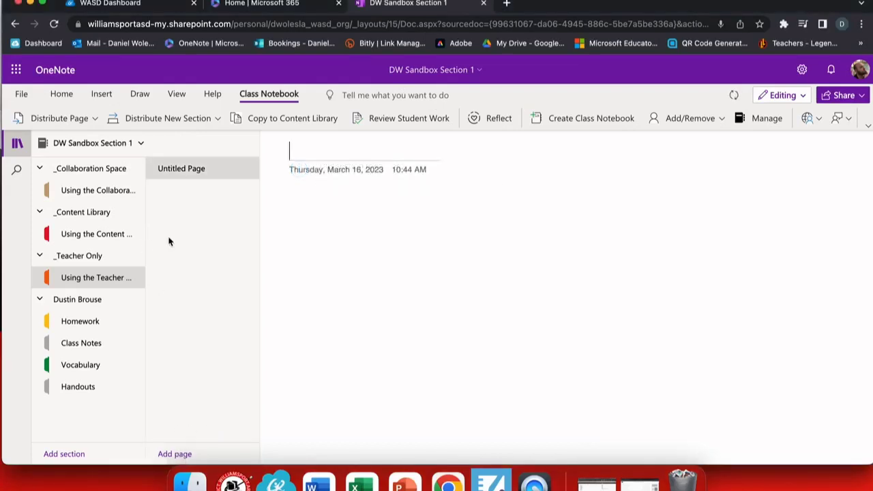
text(Mat)
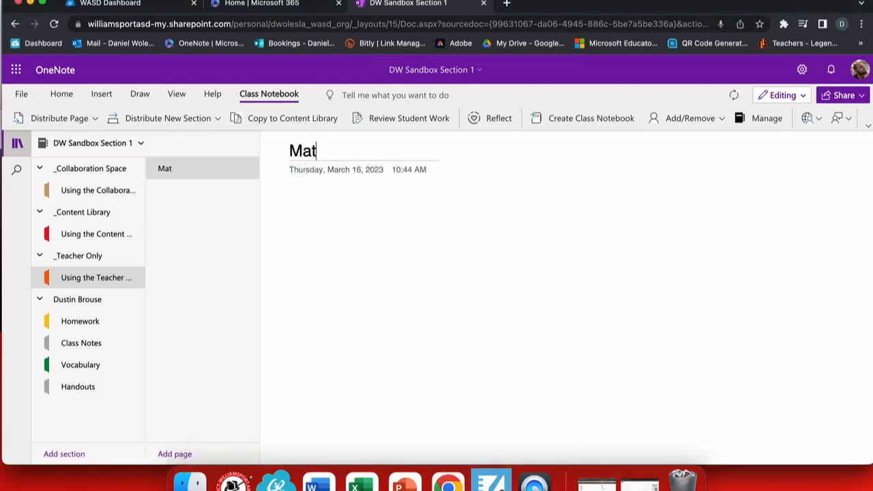
text(h Supp)
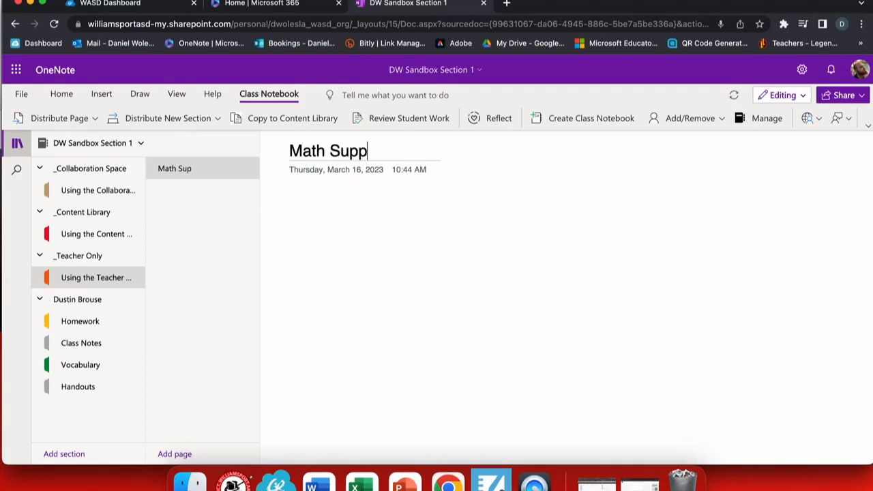
text(ort)
key(Return)
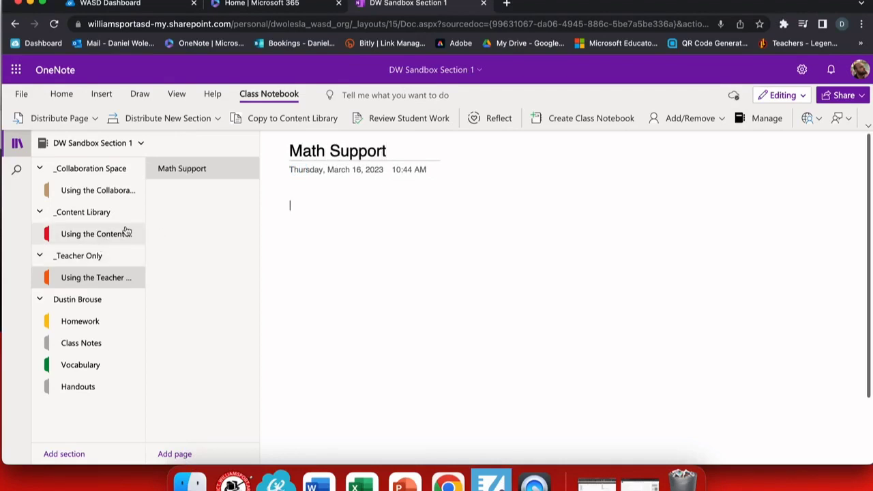
Write the problems "4 + 7 =" and "4x * 8 = 72" on separate lines of the page body
text(4)
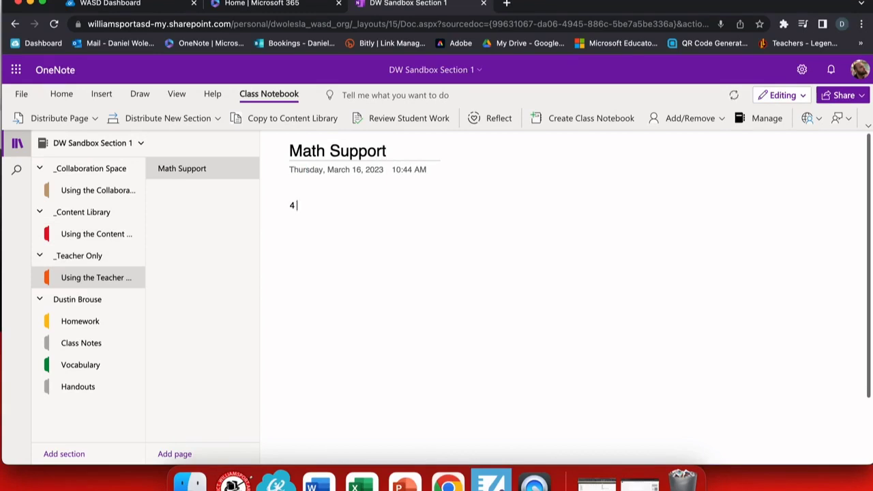
text( + 7 =)
key(Return)
text(4x * 8 = 72)
In the notebook's student math options, switch Solving off and on again, re-enable Solution steps, and apply the settings
click(61, 95)
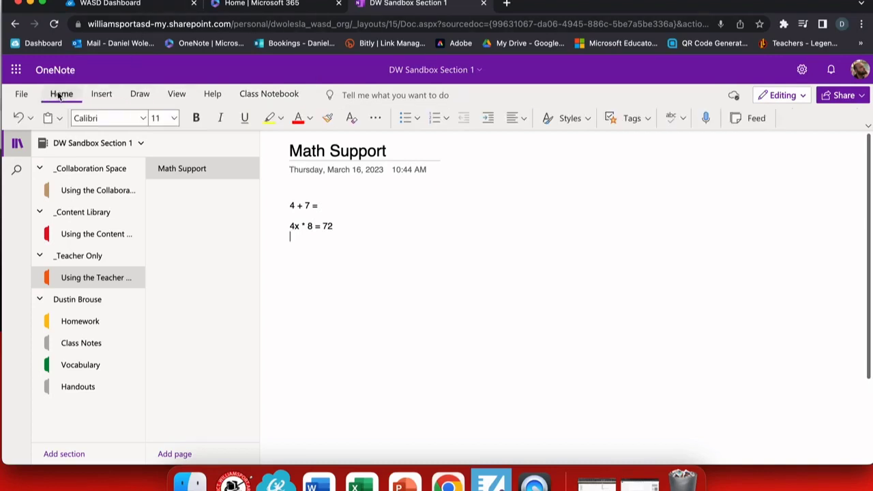
click(103, 94)
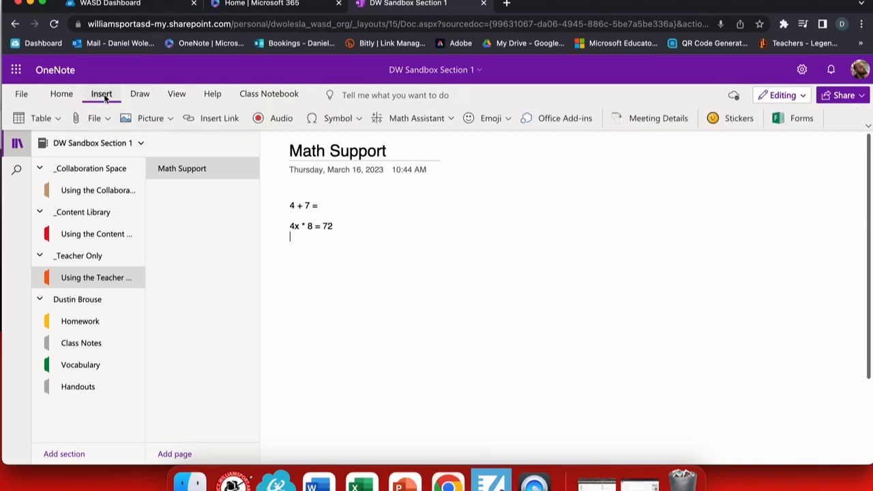
click(449, 120)
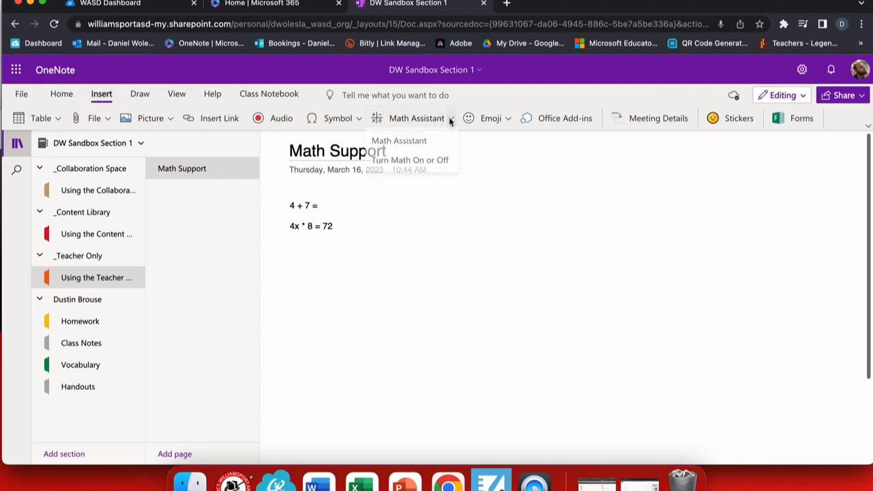
click(418, 165)
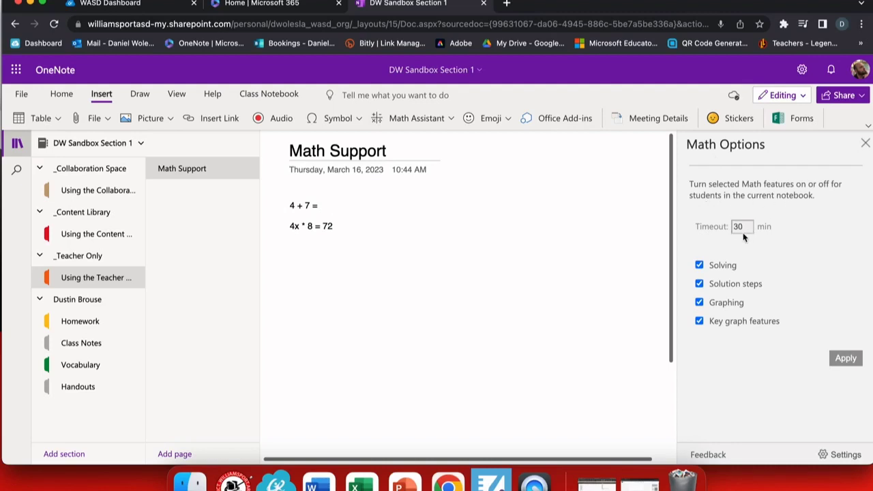
click(699, 266)
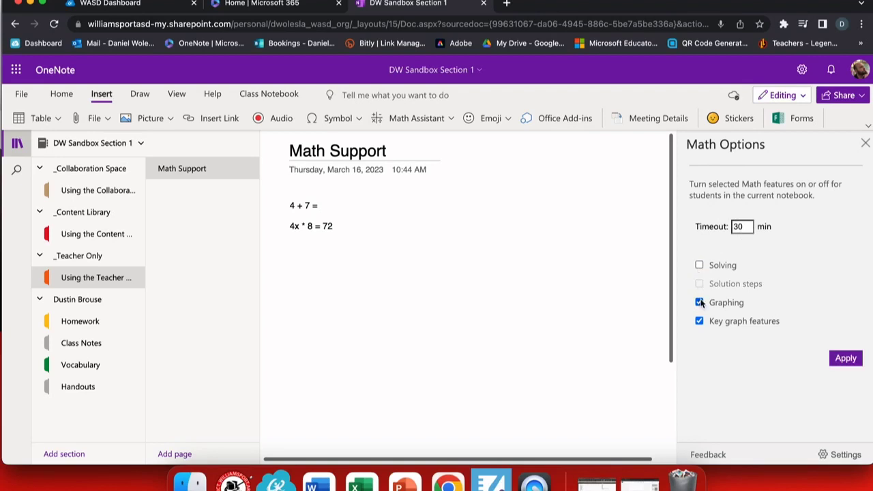
click(699, 265)
click(700, 285)
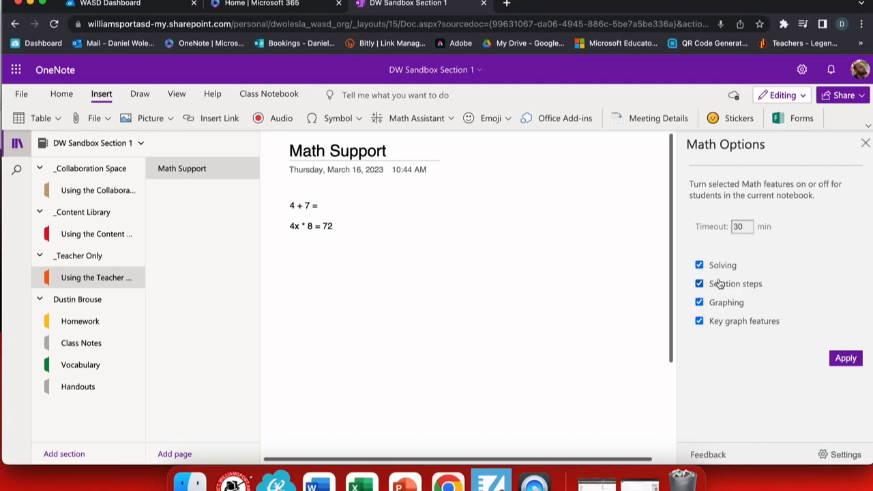
click(845, 358)
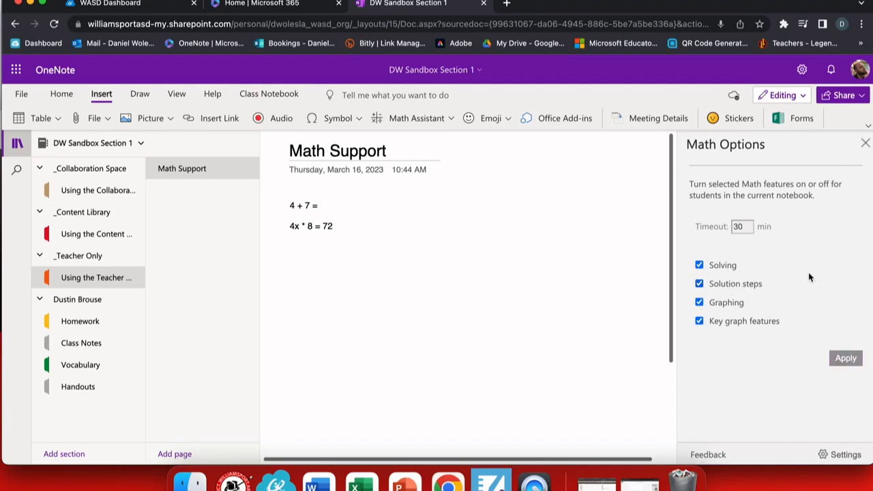
click(865, 143)
Review the Math Assistant's getting-started instructions and quick start examples, and close it
click(424, 121)
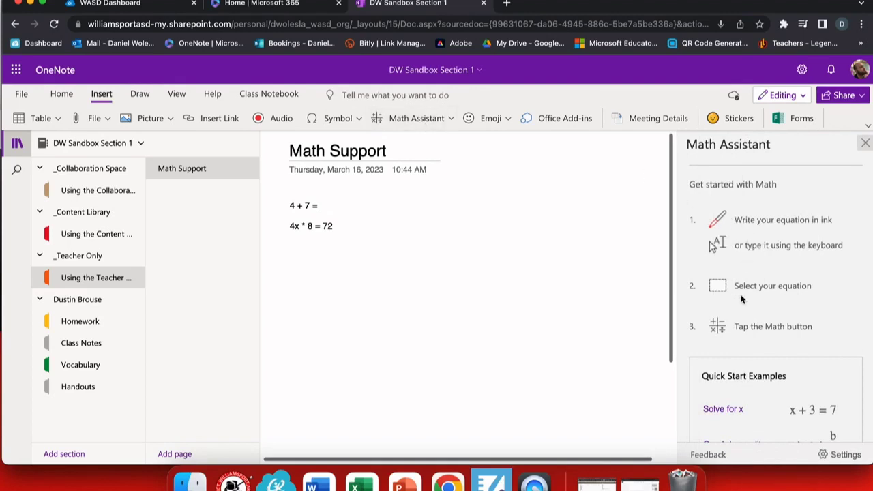
scroll(741, 346, down, 2)
scroll(741, 347, up, 2)
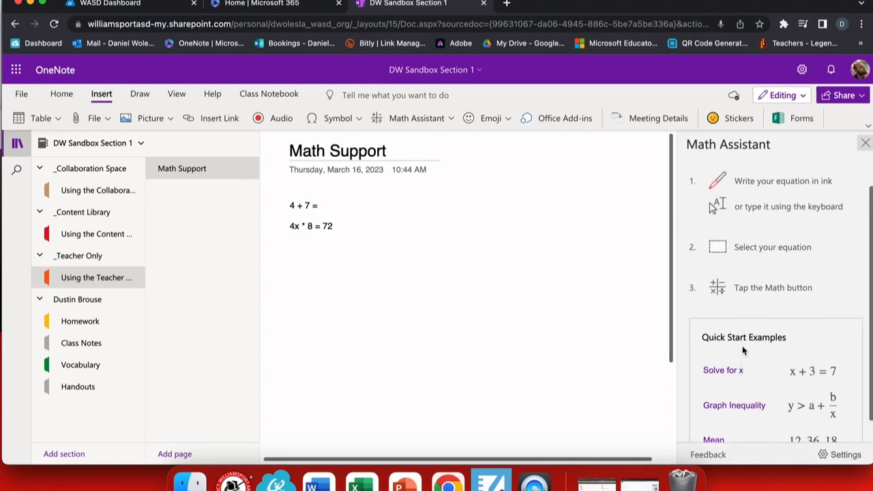
click(862, 144)
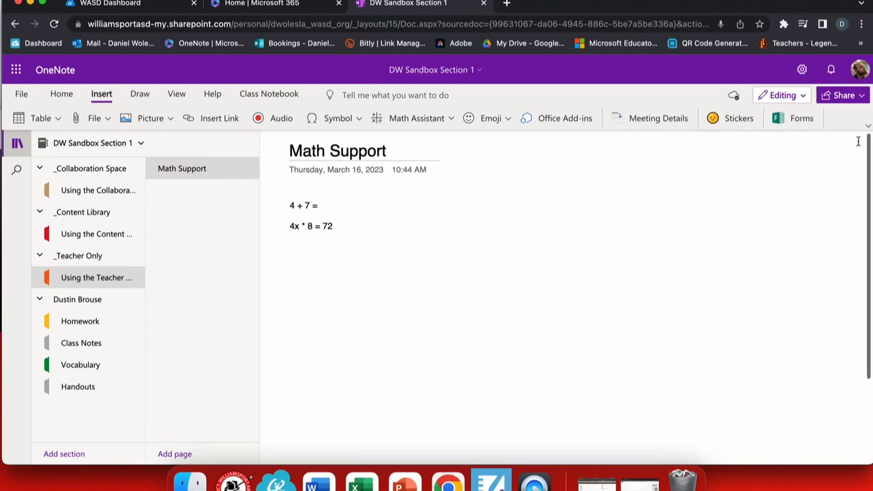
Select the equation 4x * 8 = 72 on the page and solve it for x with Math Assistant
click(285, 225)
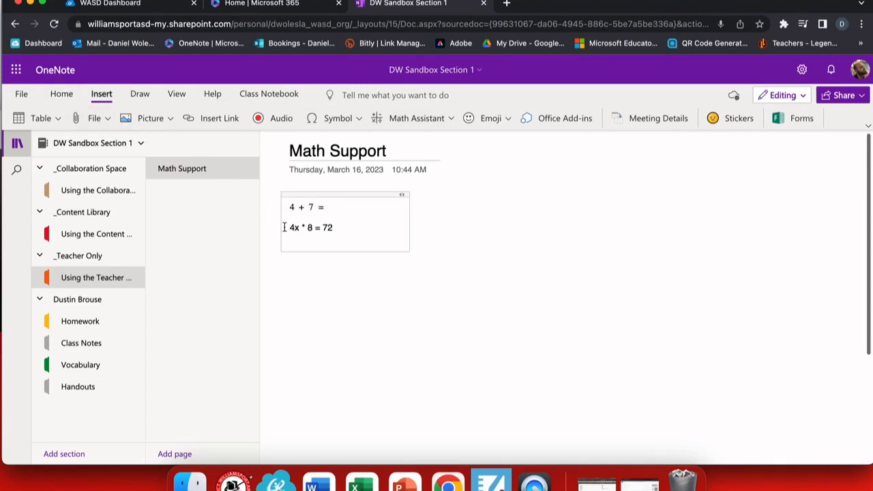
drag(287, 226, 332, 228)
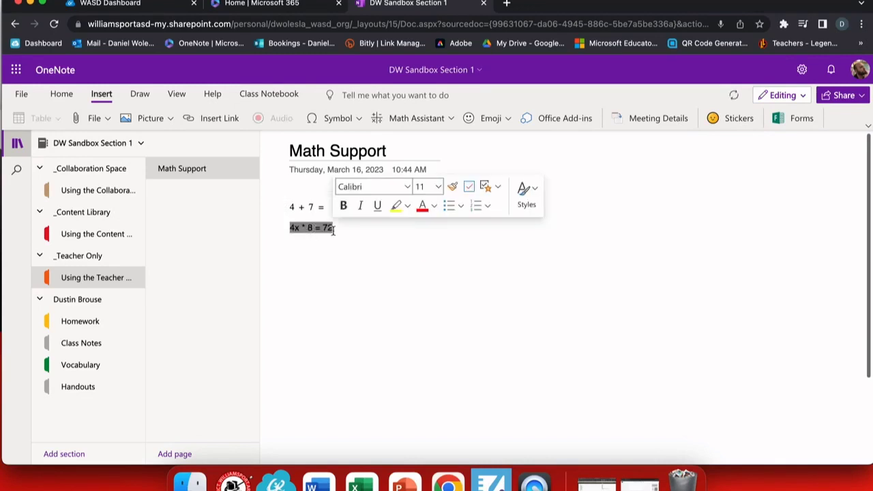
click(410, 119)
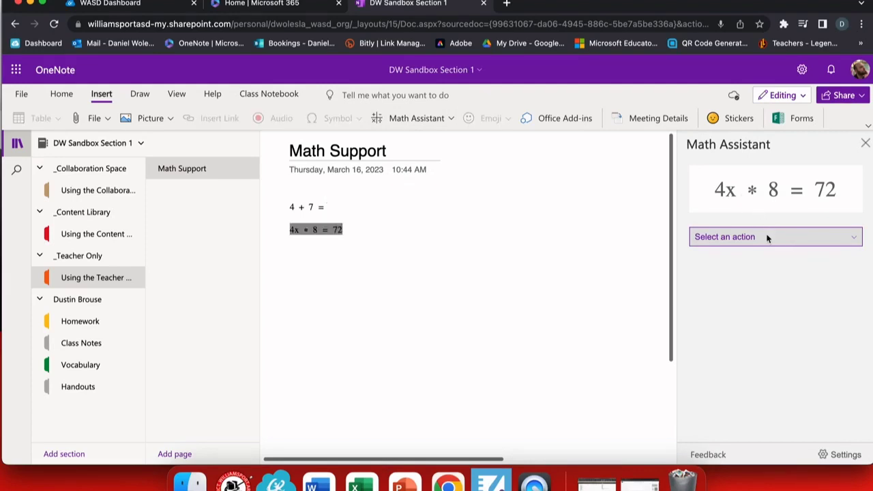
click(788, 236)
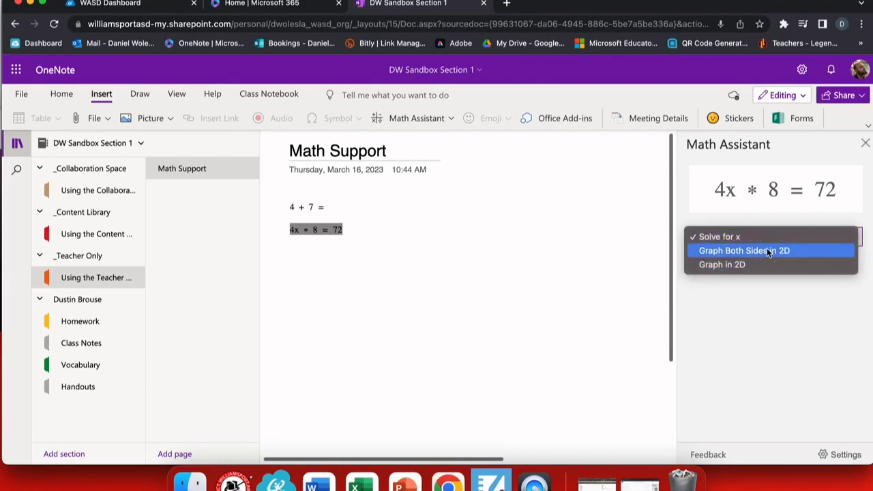
click(730, 236)
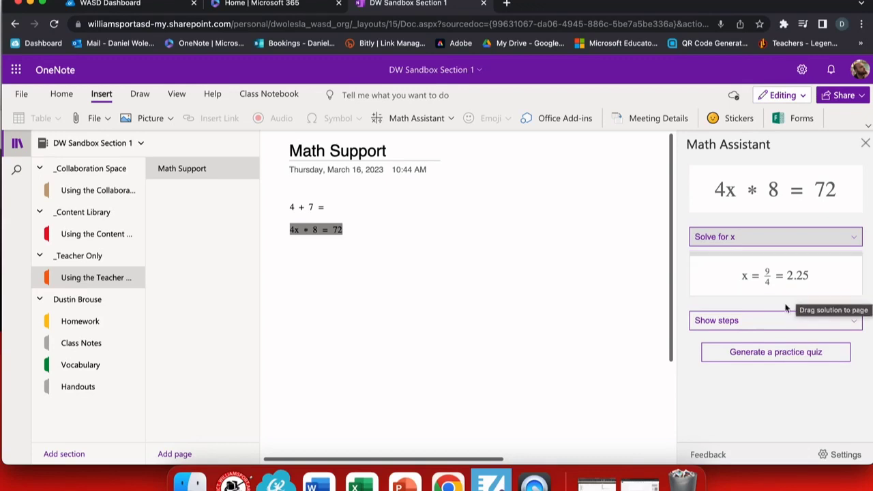
Show the Steps for Solving Linear Equation and read through the worked solution
click(765, 321)
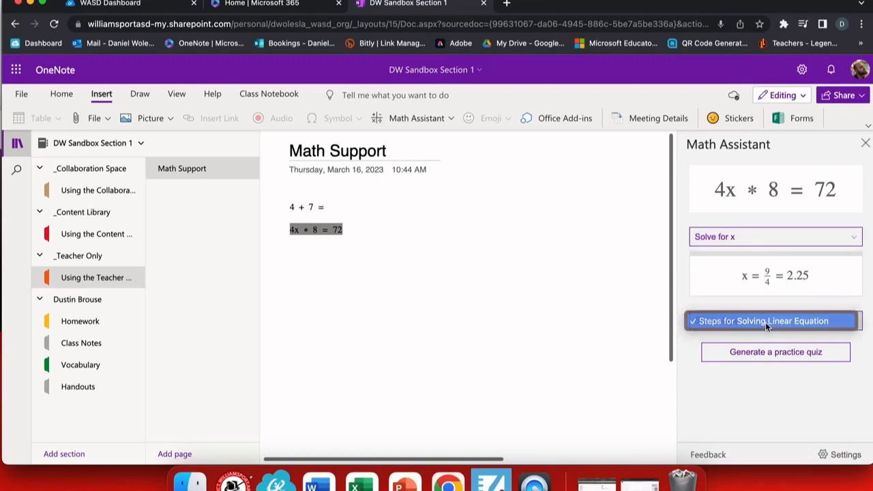
click(765, 322)
scroll(765, 321, down, 3)
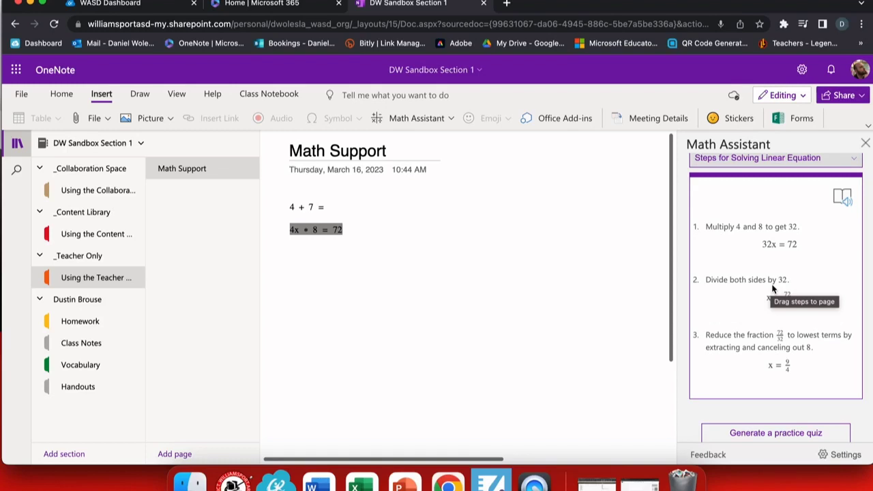
scroll(791, 231, up, 3)
Graph the equation in 2D and switch the action to Graph Both Sides in 2D
click(787, 236)
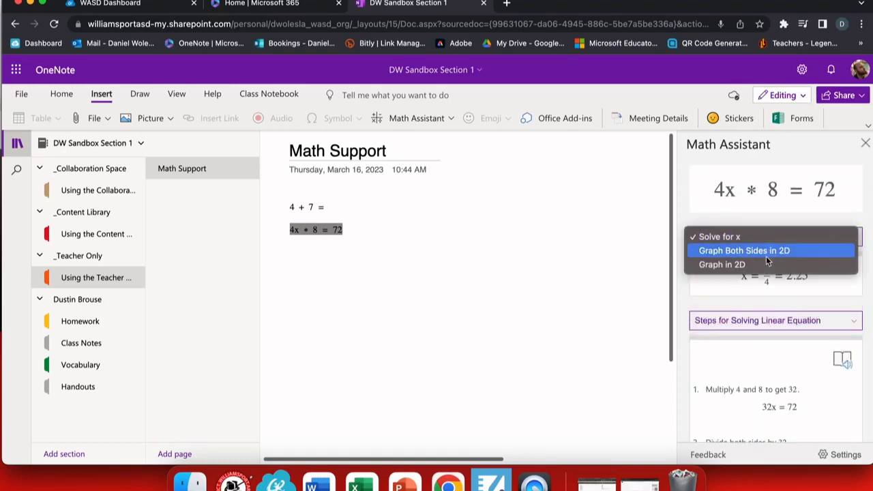
click(763, 264)
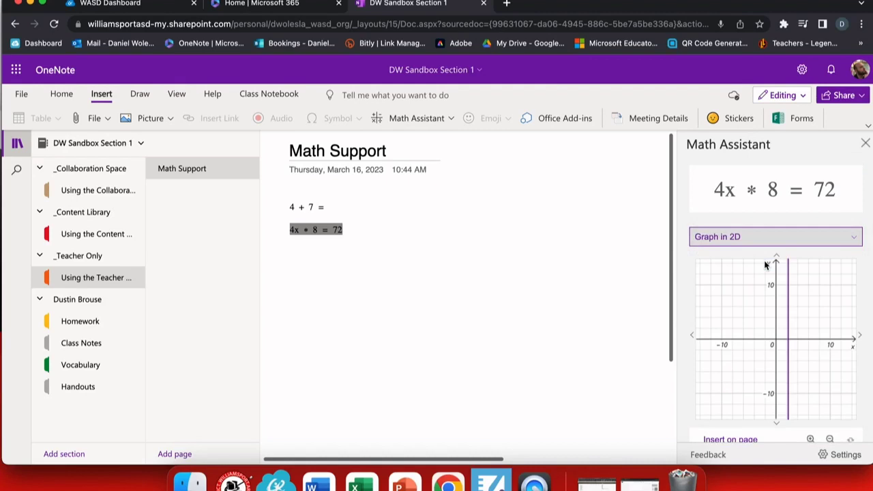
click(750, 229)
click(750, 214)
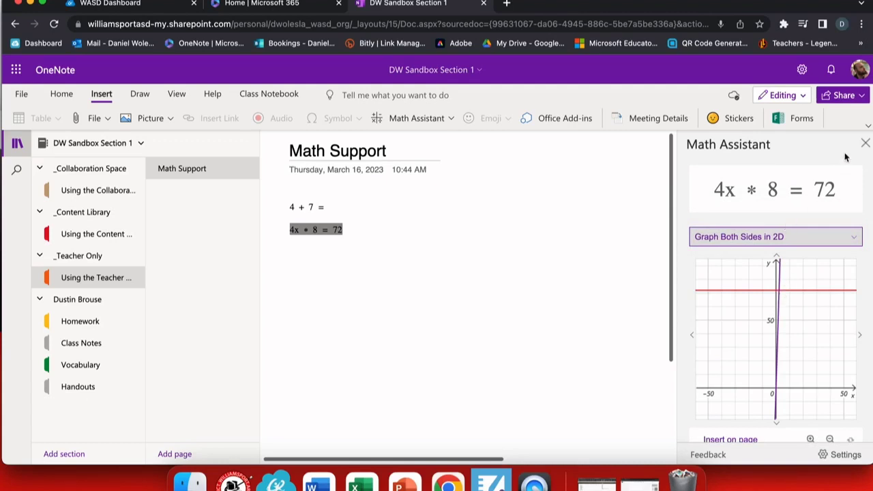
Zoom in one level on the two-sided graph, insert it on the page, and close Math Assistant
click(811, 430)
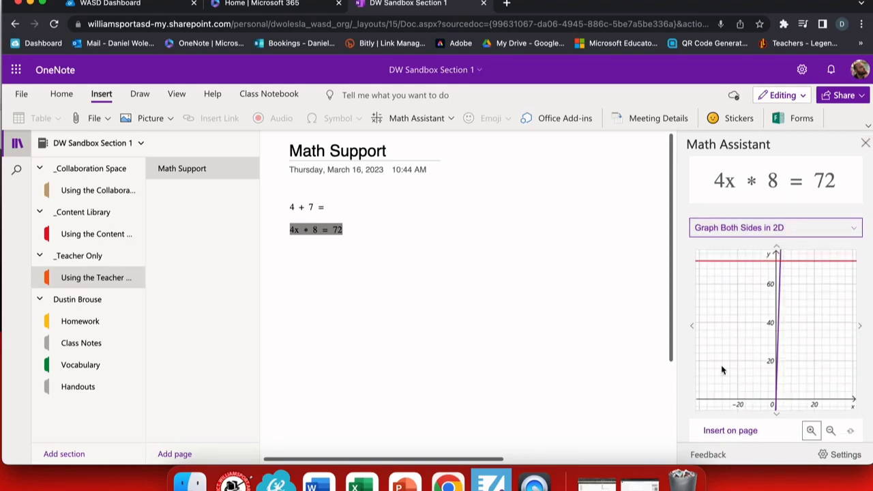
click(727, 432)
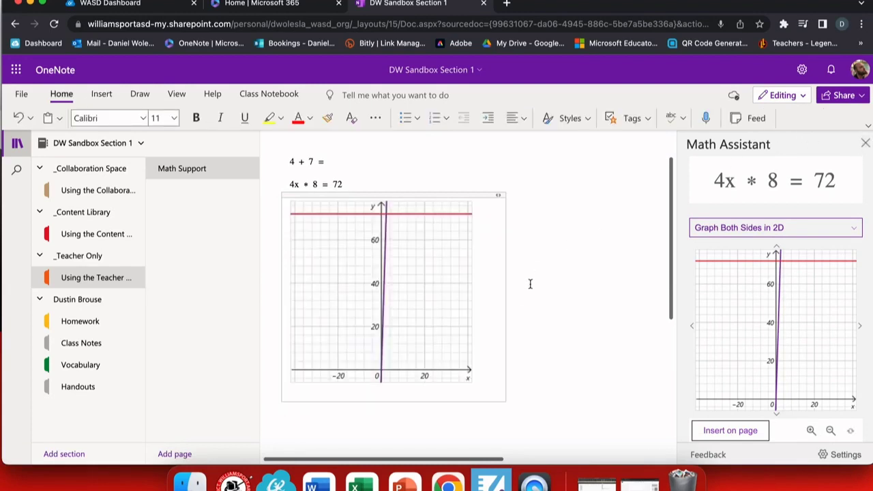
click(864, 142)
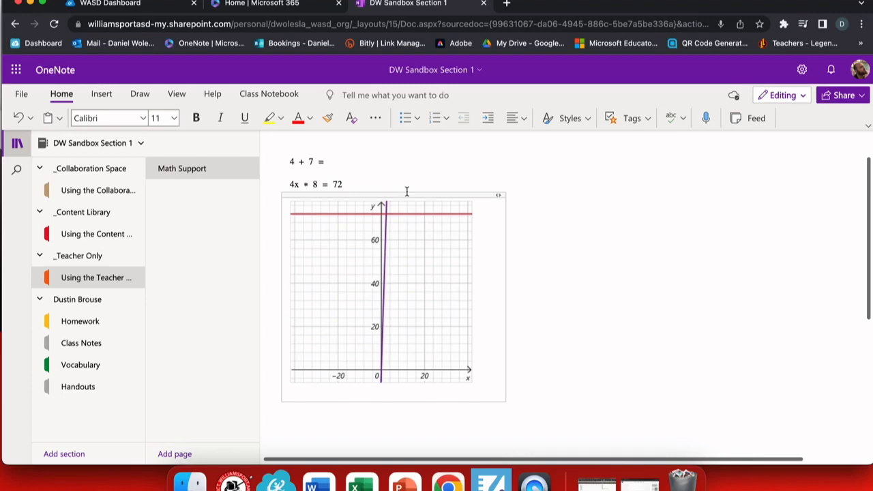
Reopen Math Assistant for the selected equation 4x * 8 = 72 and choose Solve for x
click(405, 119)
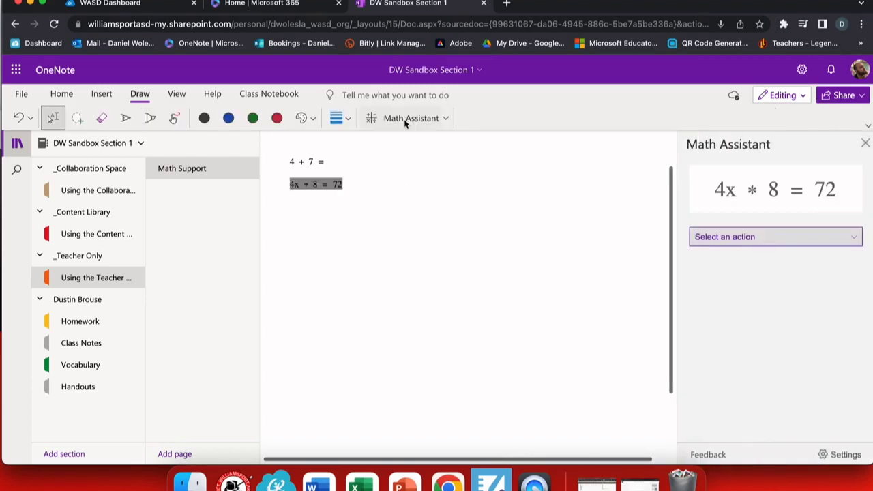
click(723, 236)
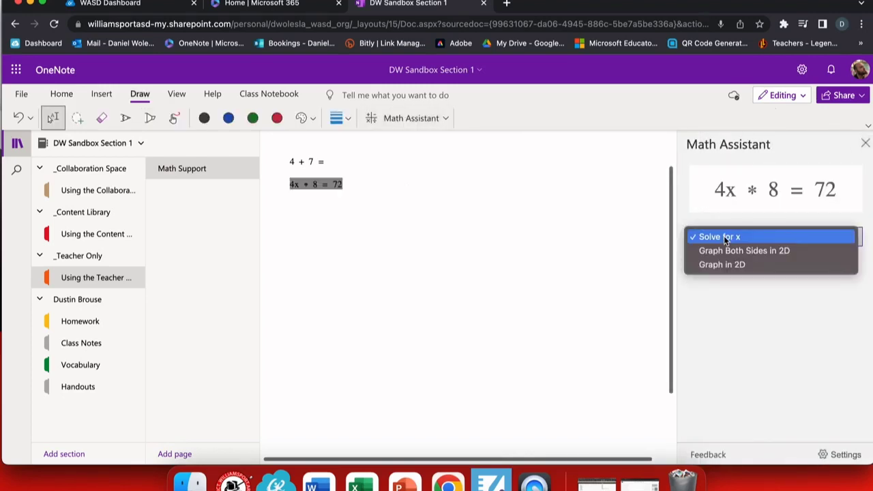
click(723, 236)
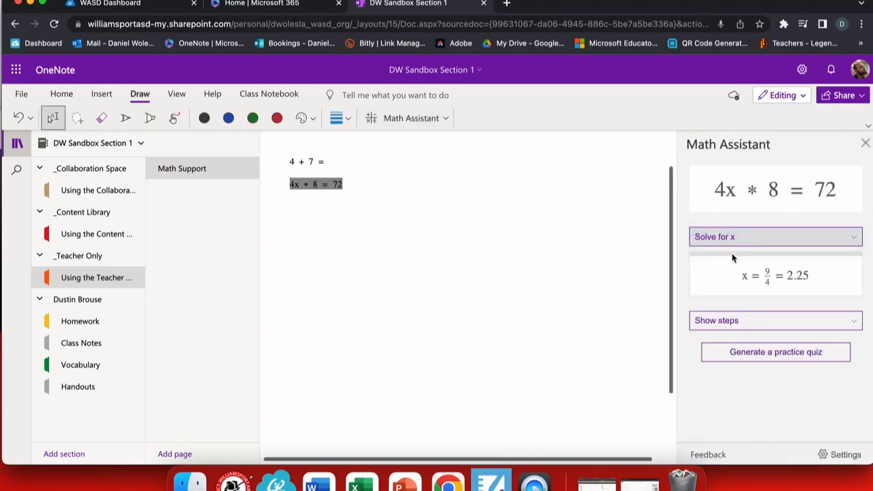
Generate a practice math quiz with 6 questions from the solved equation
click(775, 351)
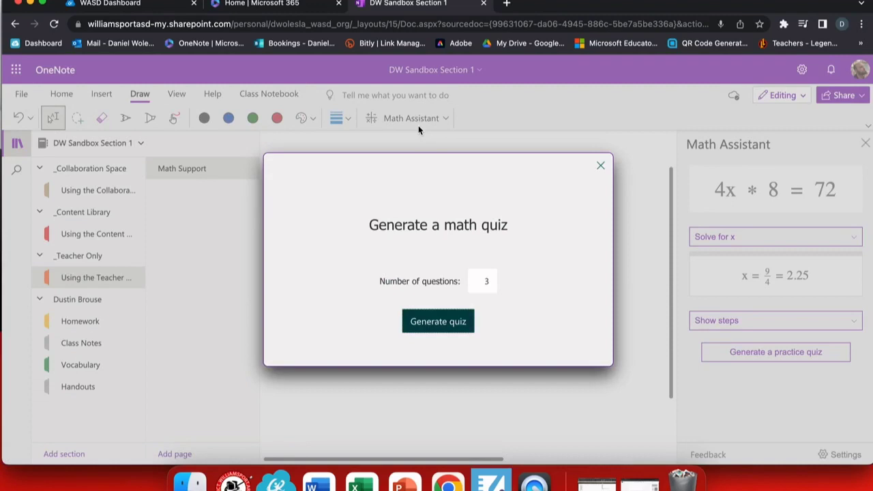
double_click(487, 280)
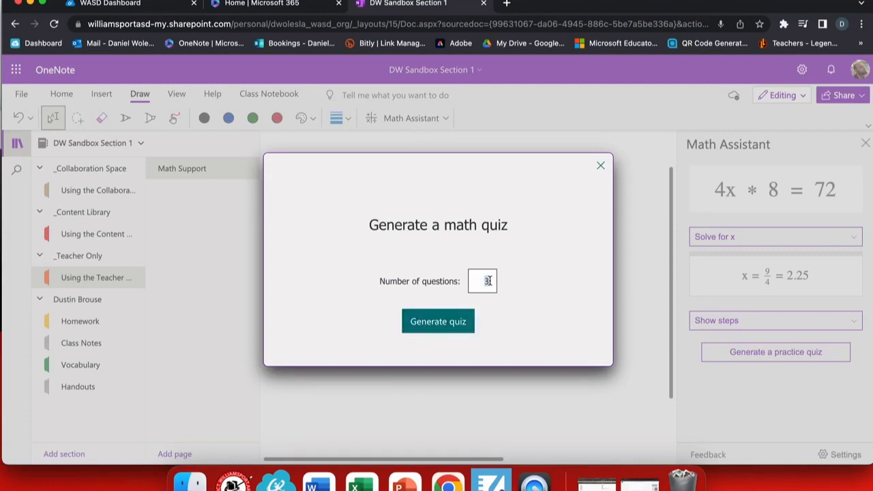
text(6)
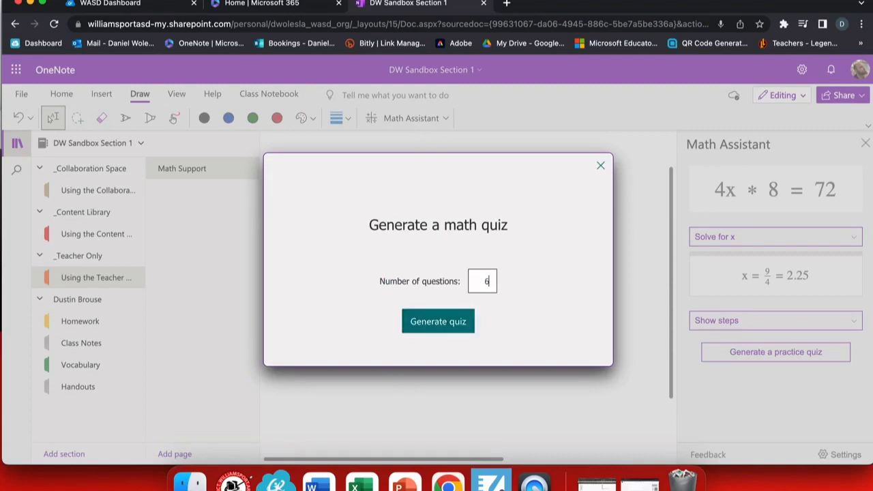
click(431, 318)
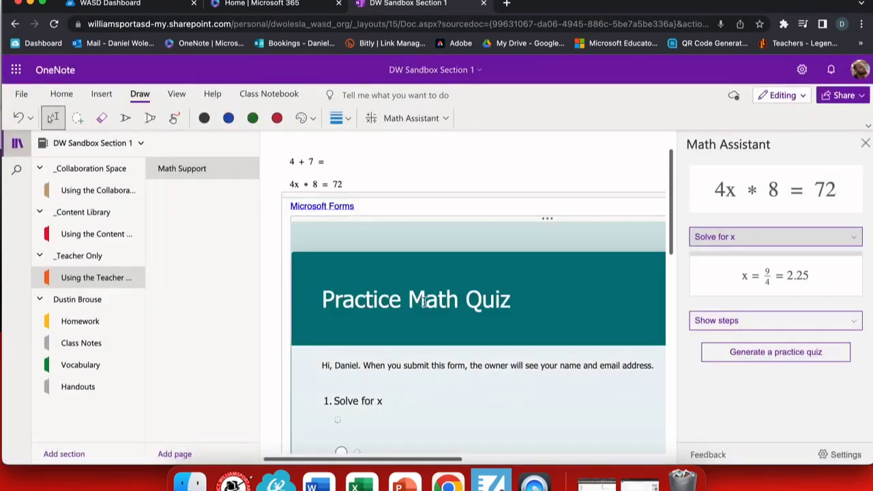
Look through the questions and answer choices of the generated practice math quiz embedded on the page
scroll(424, 301, down, 4)
scroll(424, 301, down, 4)
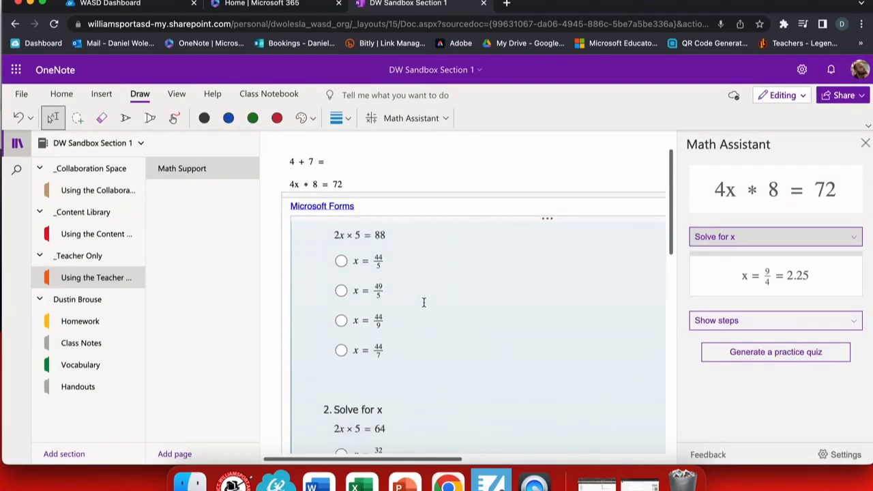
scroll(423, 302, down, 4)
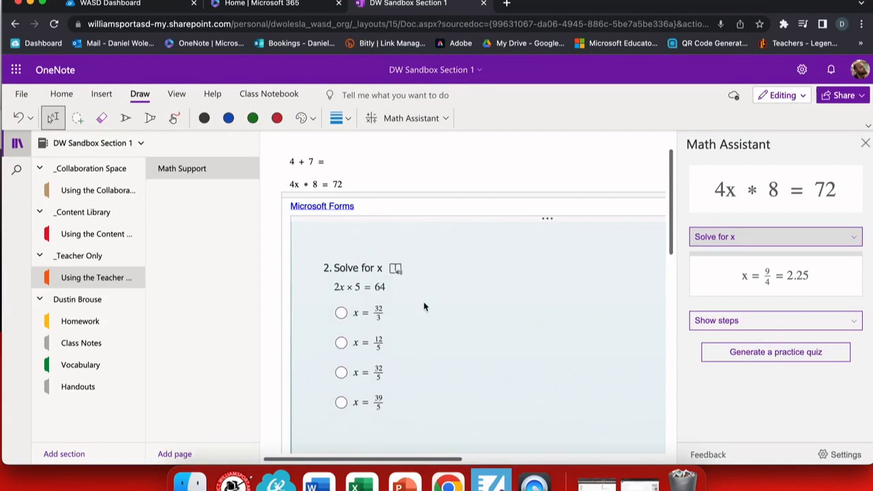
scroll(423, 303, down, 5)
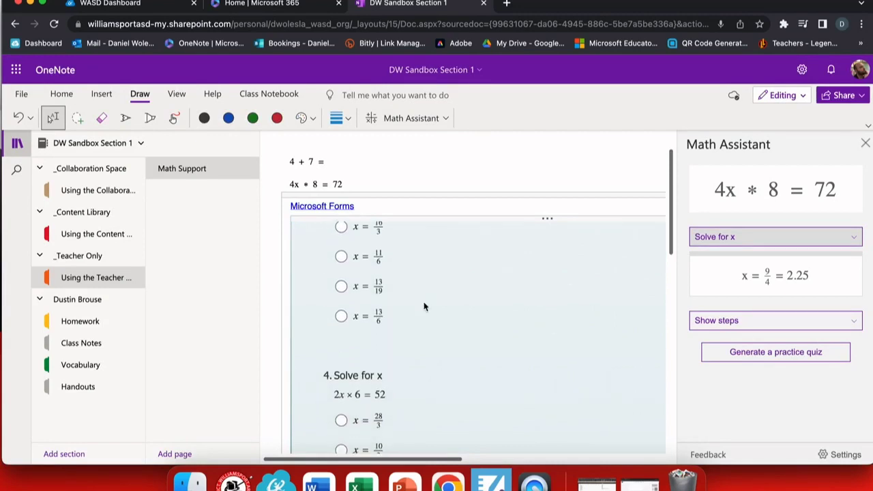
scroll(423, 306, down, 5)
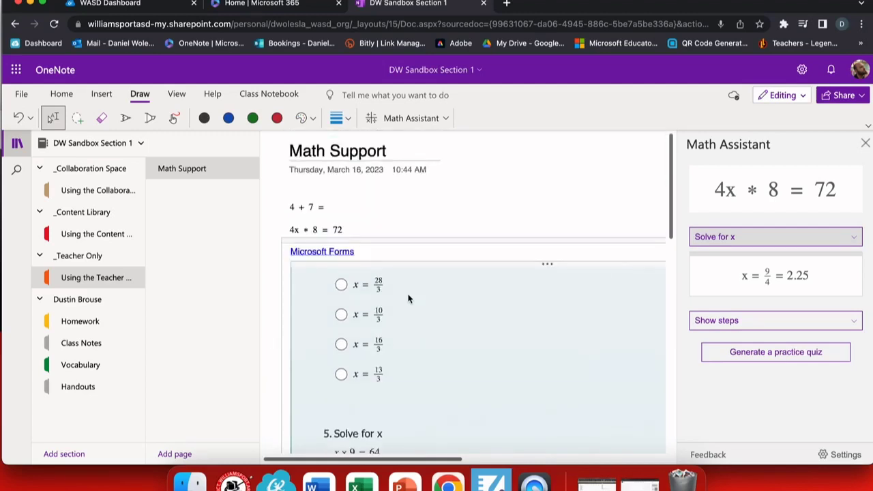
scroll(394, 322, down, 5)
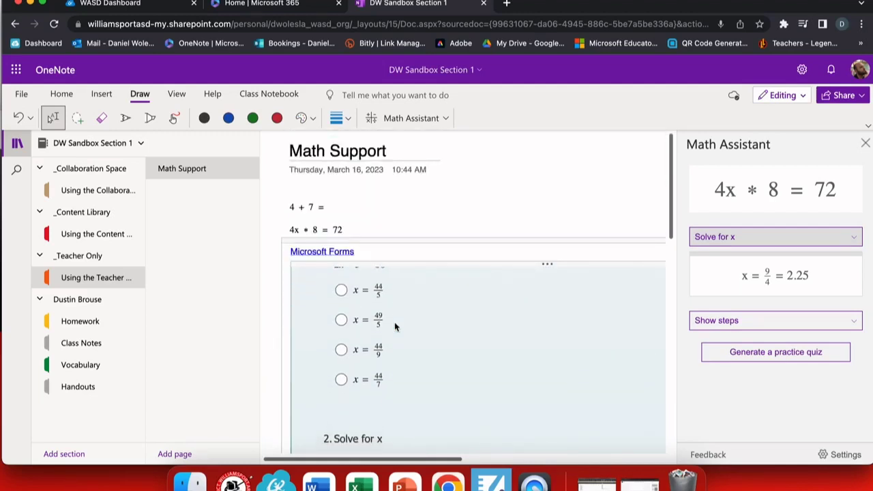
Answer the first three quiz questions with x = 49/5, x = 39/5 and x = 11/6
click(342, 318)
scroll(342, 322, down, 1)
scroll(342, 322, down, 3)
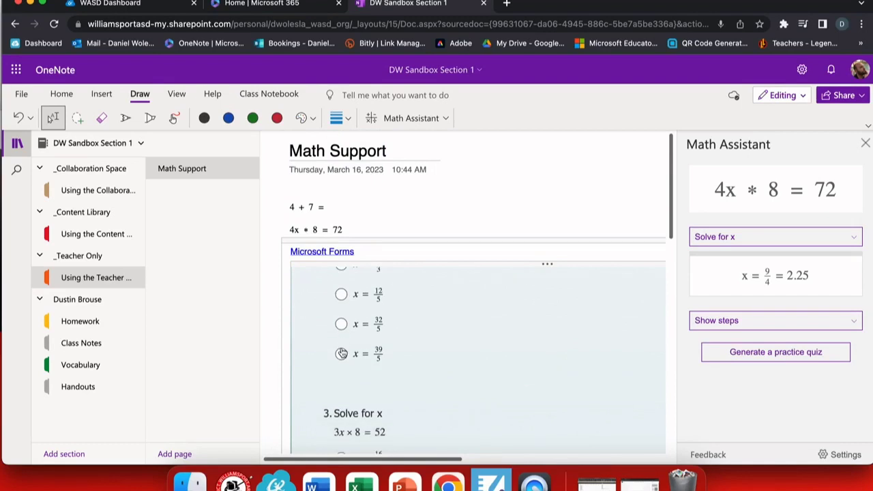
click(342, 353)
scroll(343, 353, down, 1)
scroll(343, 352, down, 4)
click(341, 277)
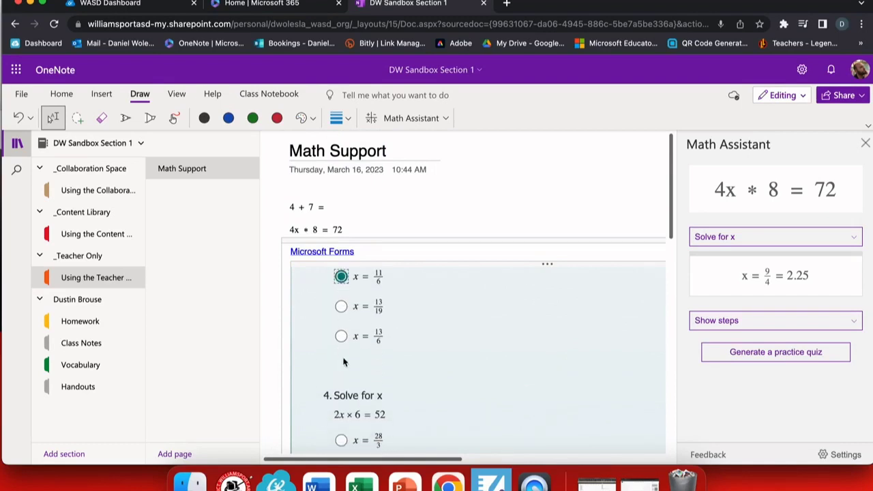
Answer question 4 with x = 28/3 and question 5 with x = 64/9, and submit the practice quiz
scroll(343, 372, down, 2)
click(341, 398)
scroll(372, 402, down, 5)
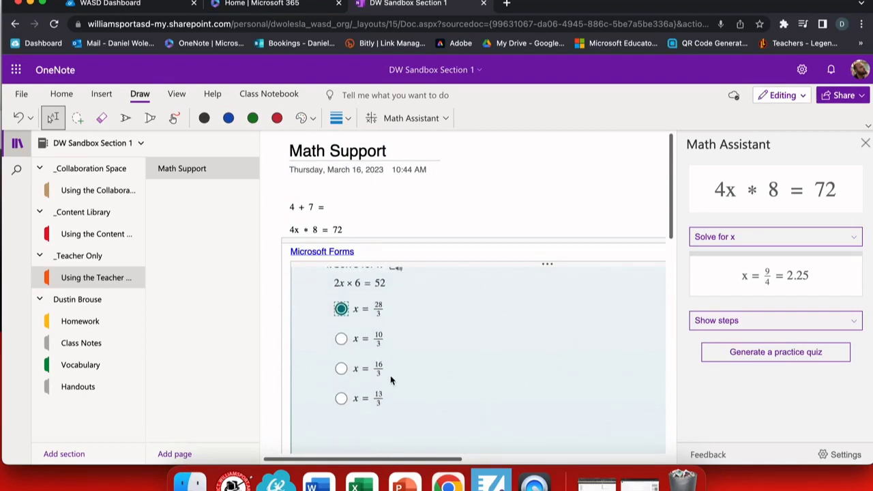
scroll(370, 406, down, 4)
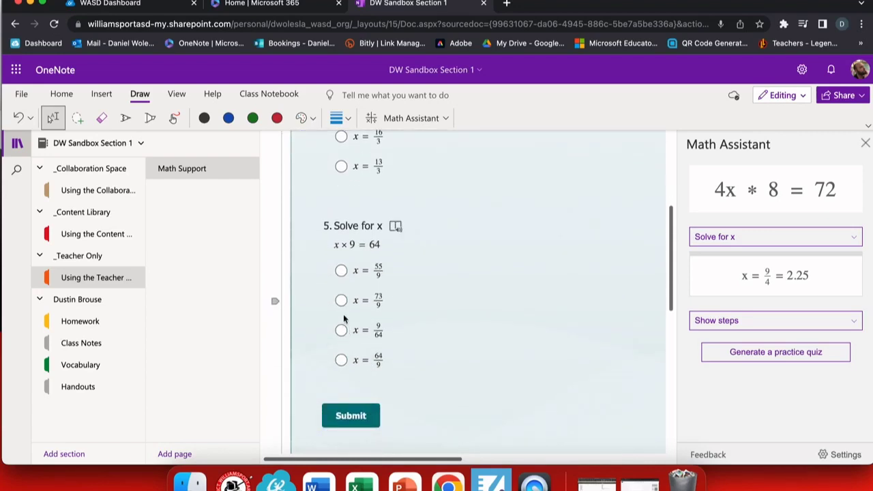
click(341, 361)
click(346, 419)
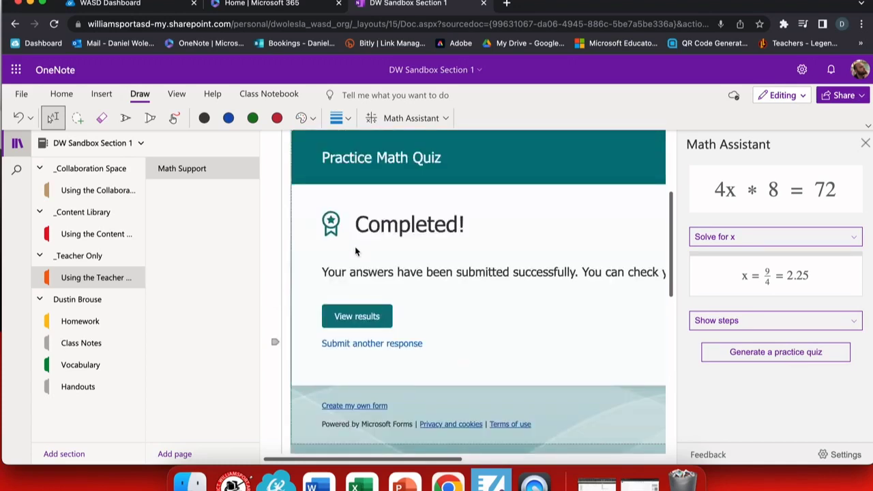
Open the results of the submitted quiz and review the marking of each of the five answers
click(360, 316)
scroll(371, 319, down, 1)
scroll(372, 319, down, 1)
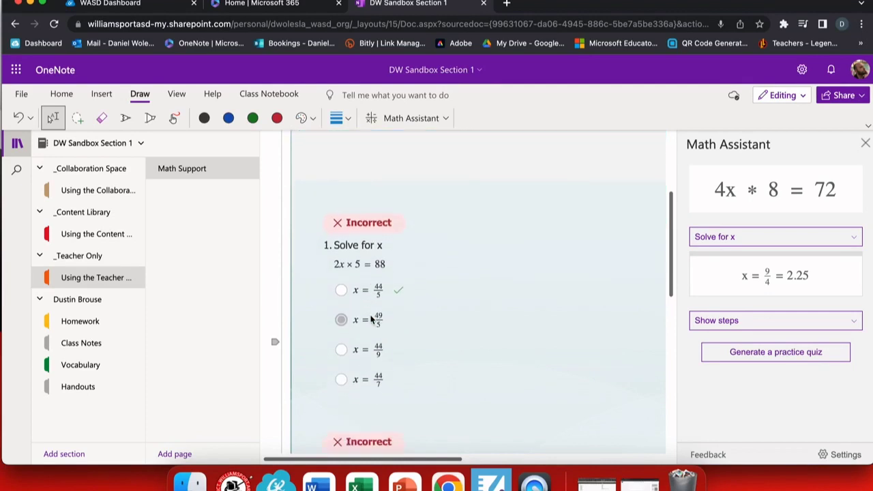
scroll(392, 290, down, 8)
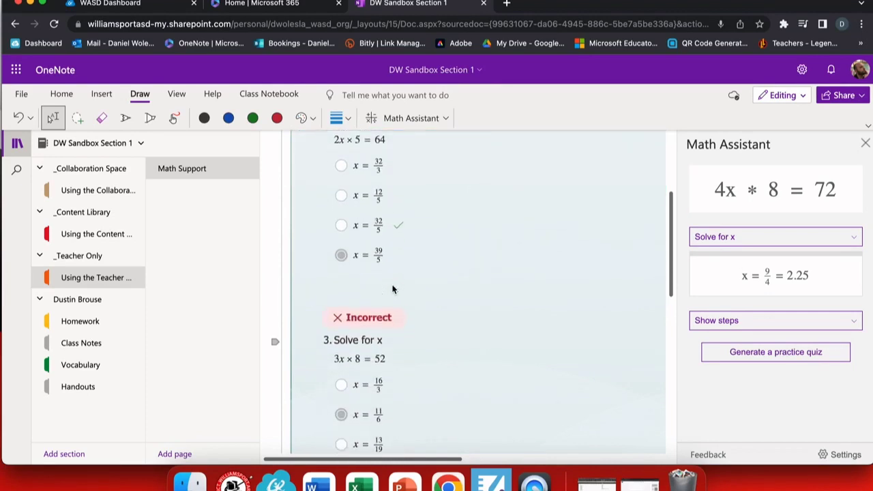
scroll(392, 290, down, 4)
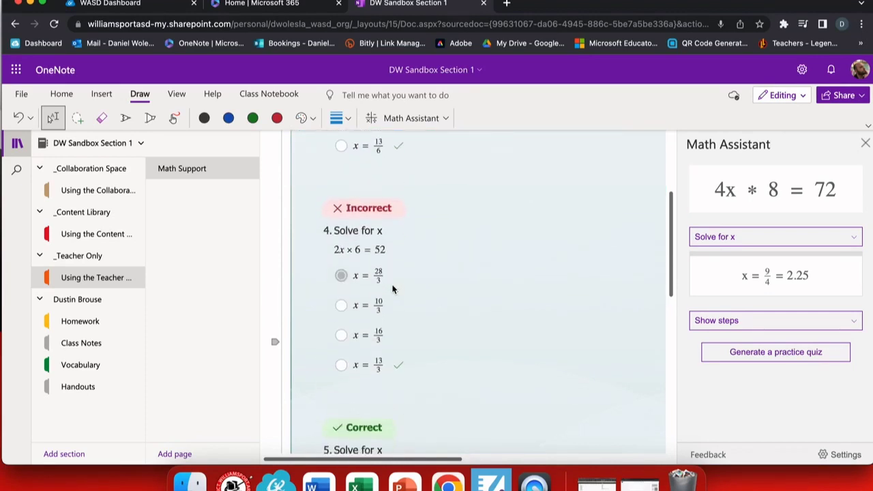
scroll(392, 289, down, 1)
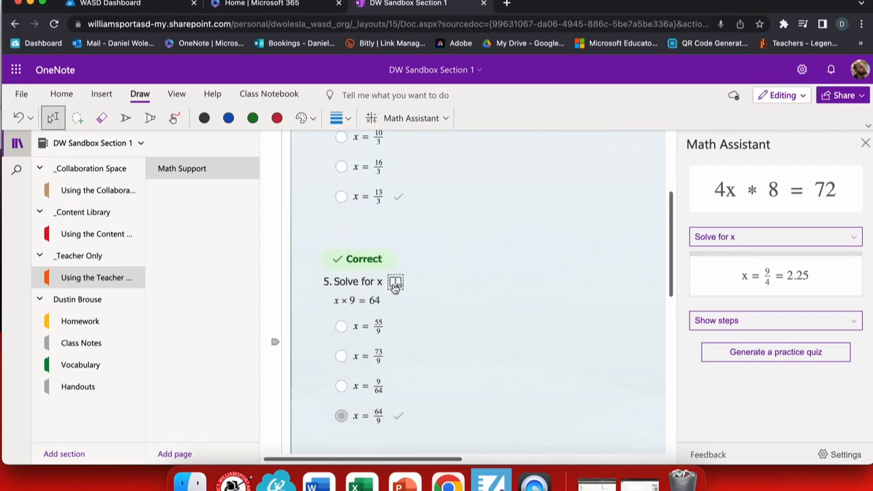
scroll(394, 286, up, 12)
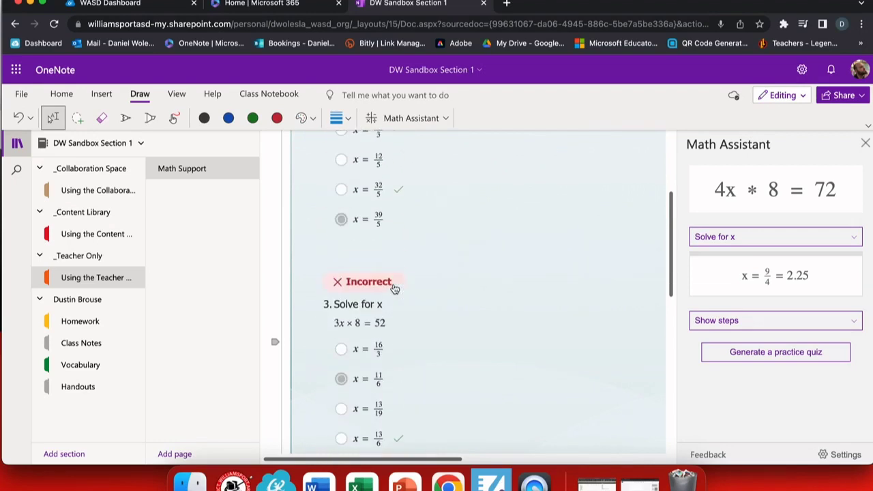